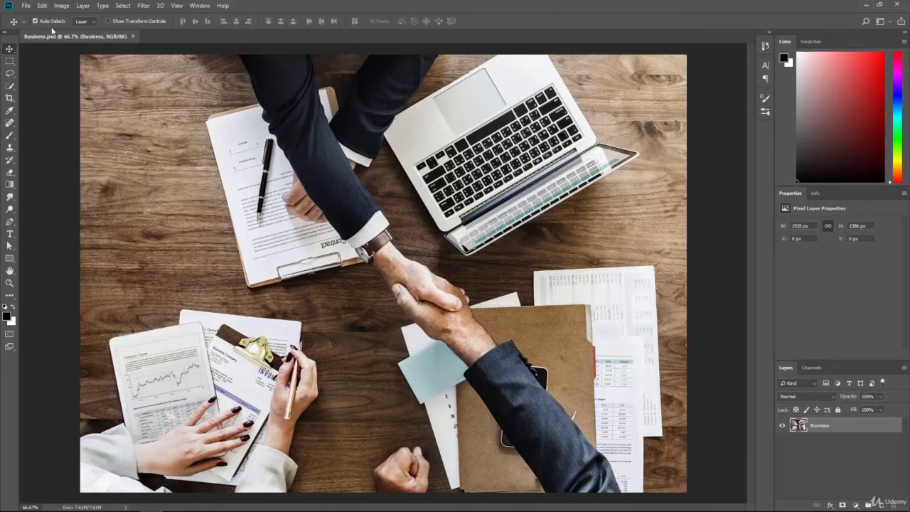
Try the basic Blur filter on the Business layer and undo it
click(146, 5)
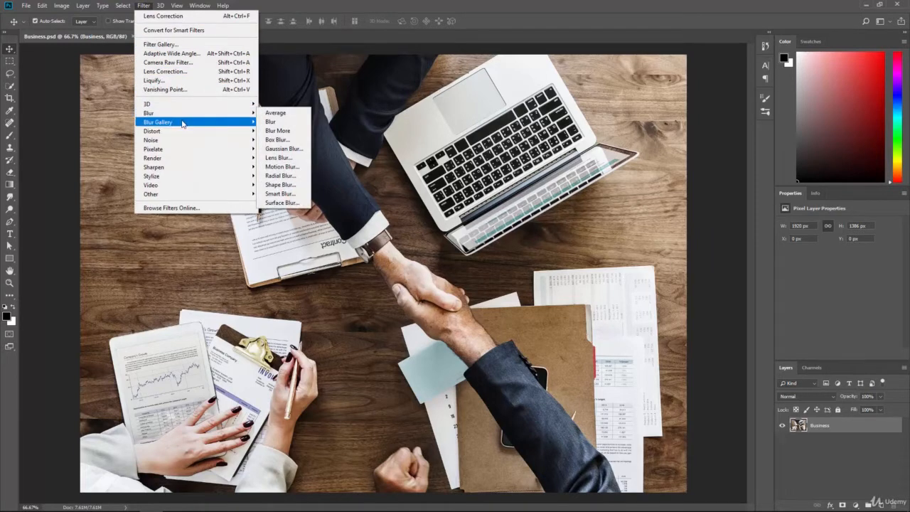
mouse_move(185, 123)
mouse_move(227, 114)
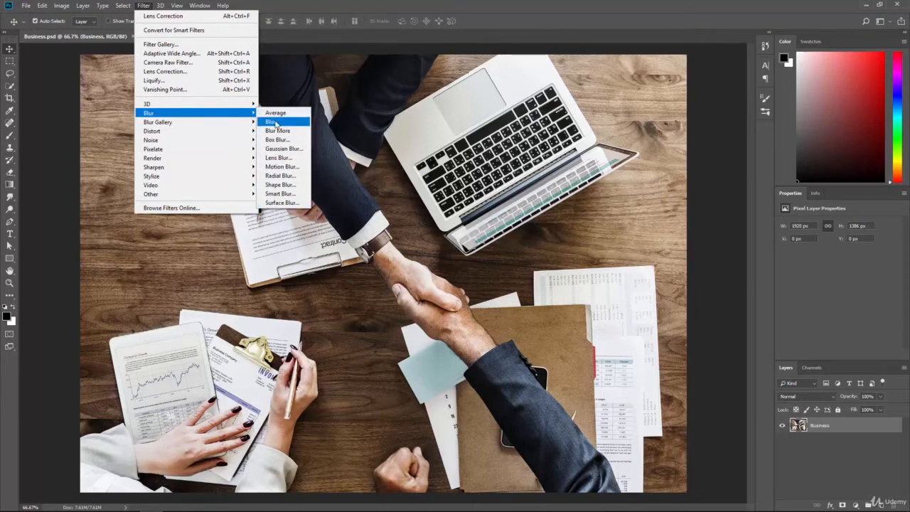
click(281, 122)
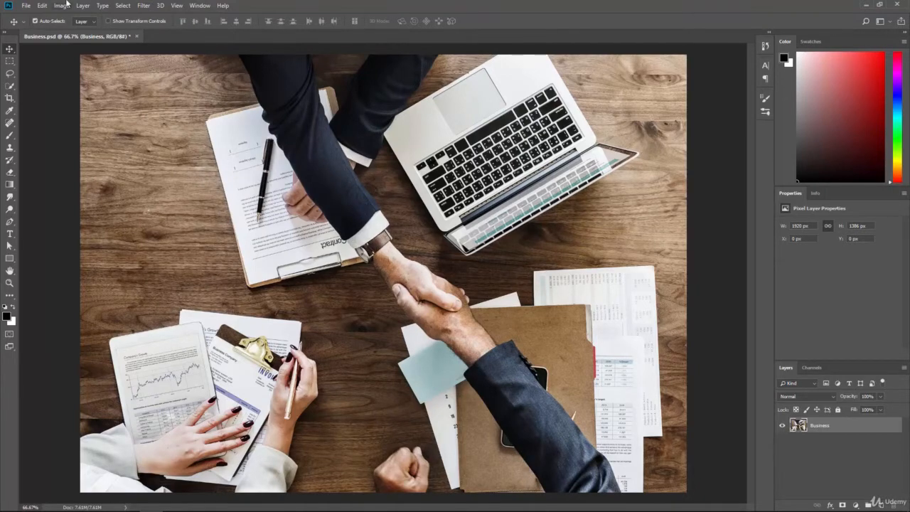
click(43, 5)
click(57, 16)
Preview a Gaussian Blur with a radius of 2.9 pixels on the whole image, and cancel it
click(148, 5)
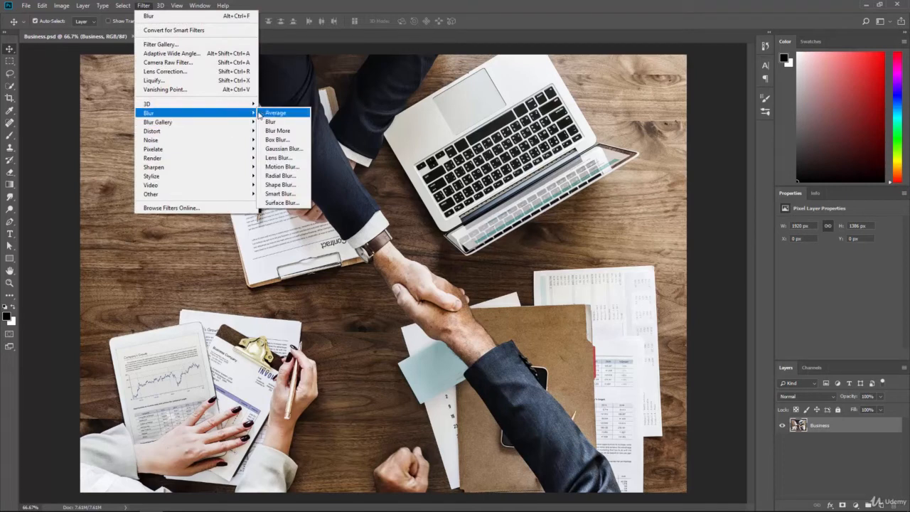
click(297, 152)
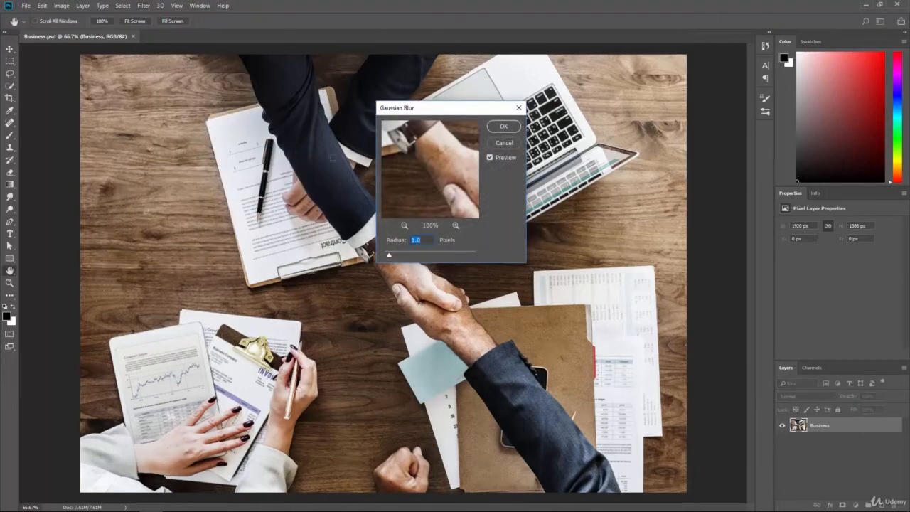
mouse_move(397, 256)
mouse_down()
mouse_move(445, 256)
mouse_move(396, 253)
mouse_up()
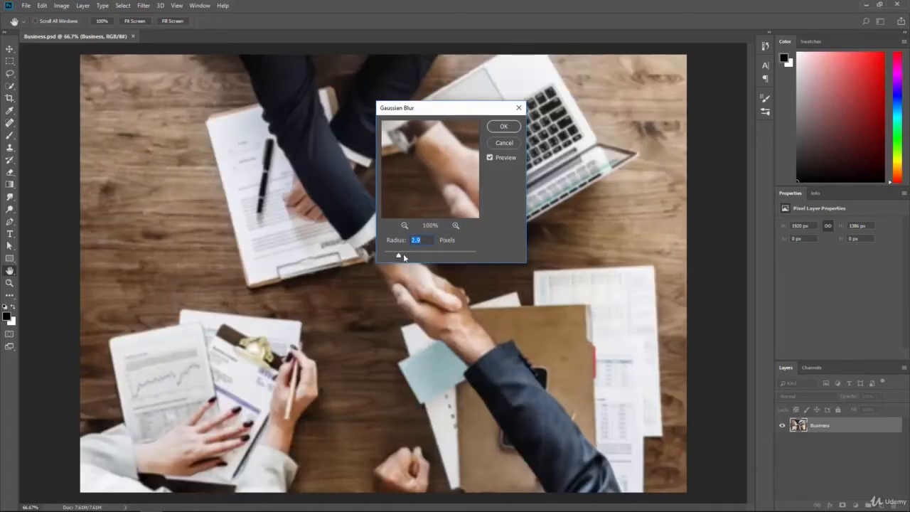
click(503, 143)
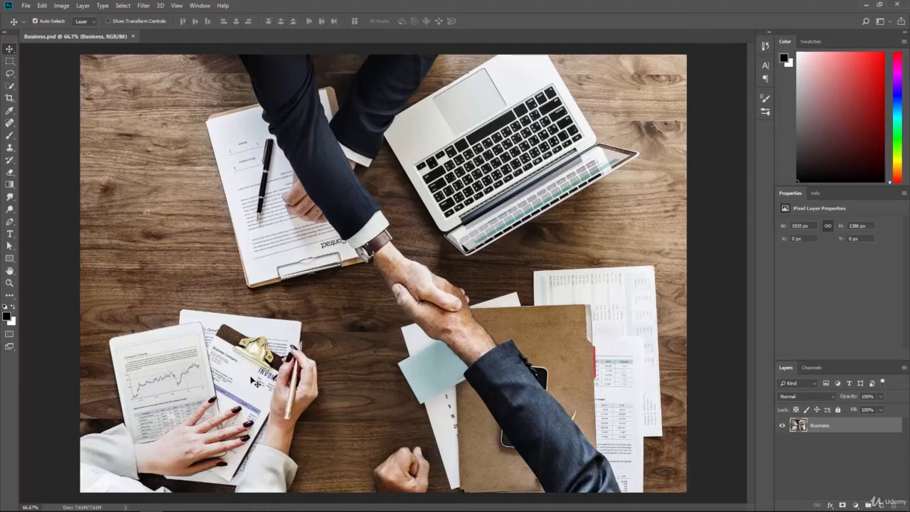
Apply a Gaussian Blur of 3.0 pixels to a rectangular selection over the clipboard's invoice text, and undo the blur
click(10, 61)
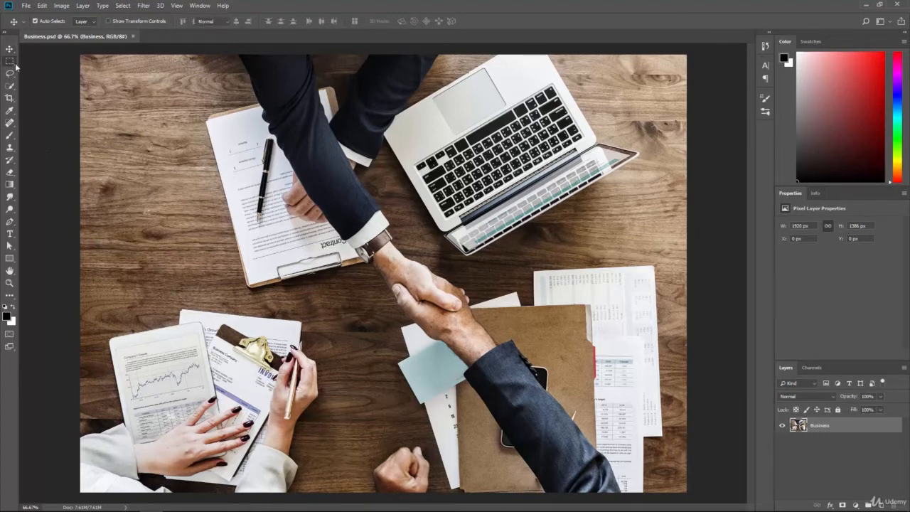
drag(202, 340, 280, 392)
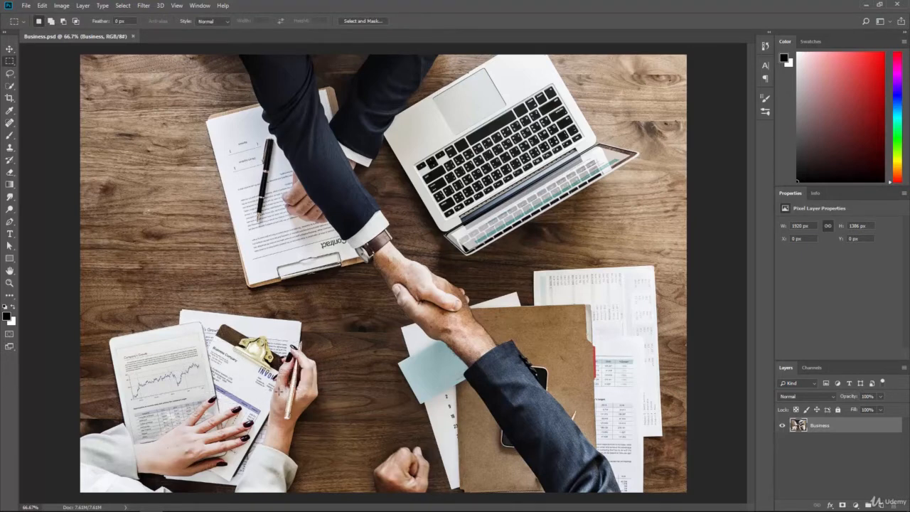
click(146, 6)
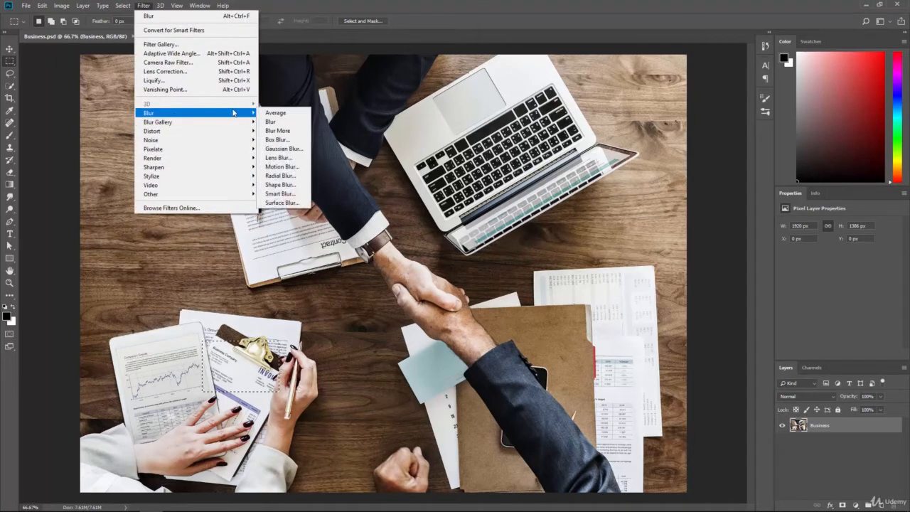
click(278, 149)
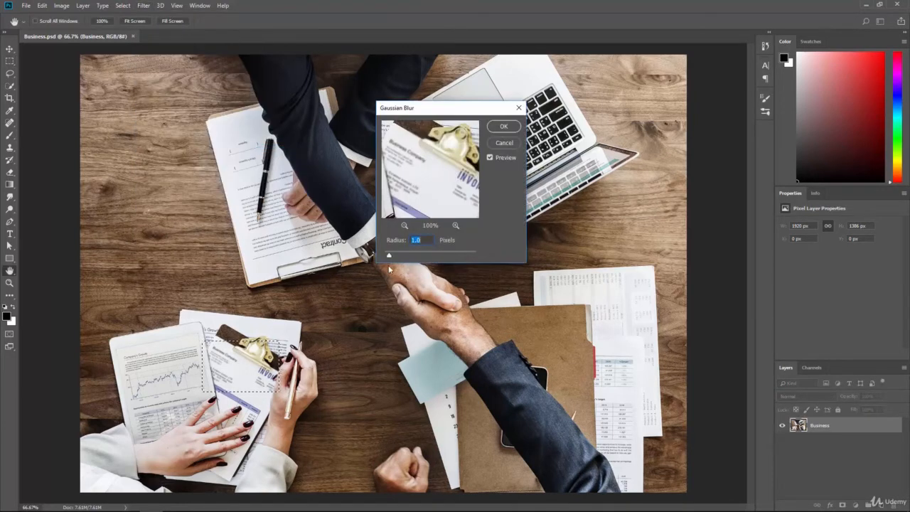
drag(389, 255, 405, 257)
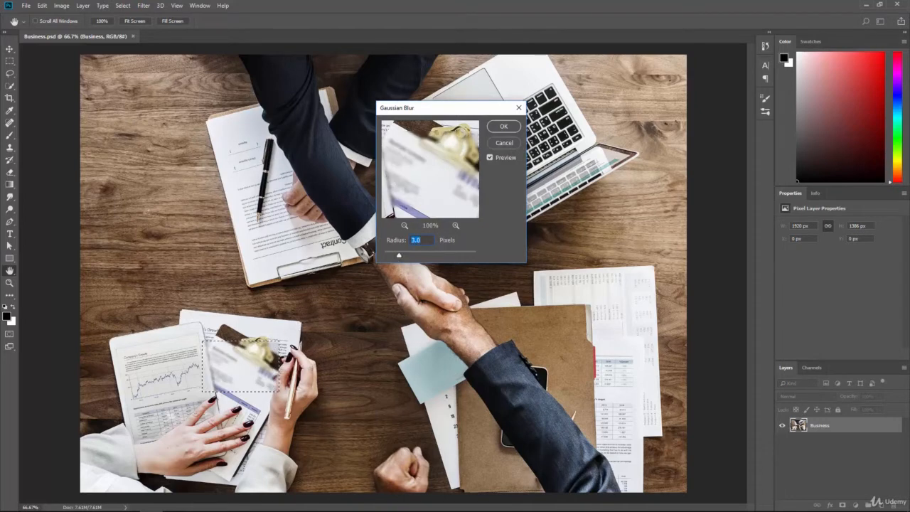
click(501, 128)
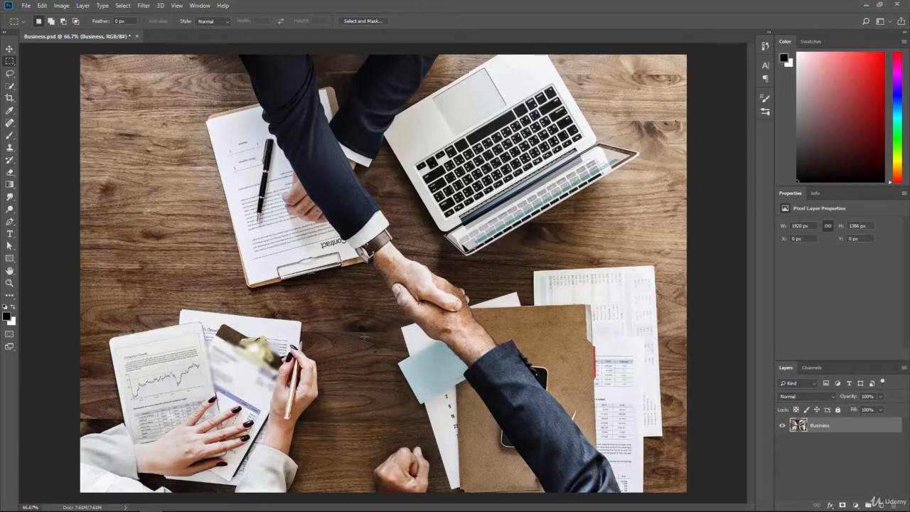
key(ctrl+z)
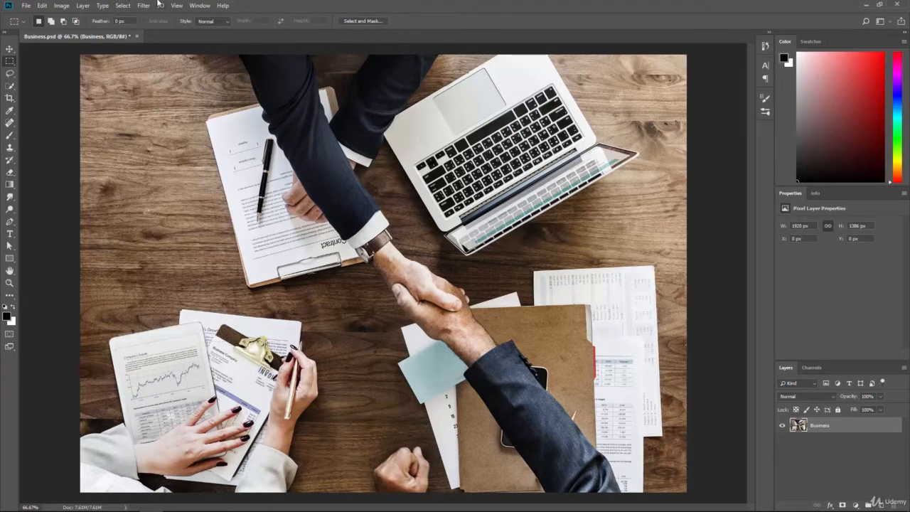
Apply a Radial Blur with amount 40, Spin method and Good quality to the image, and undo it
click(143, 5)
mouse_move(194, 114)
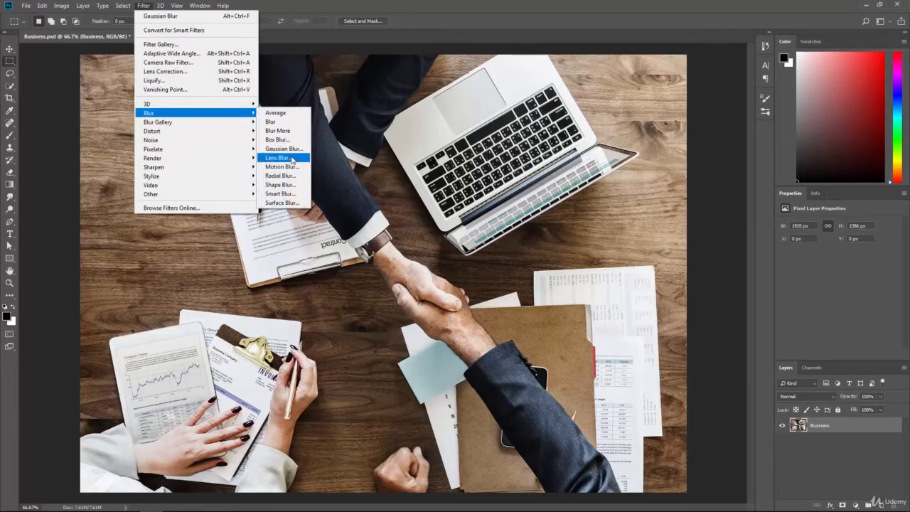
click(284, 176)
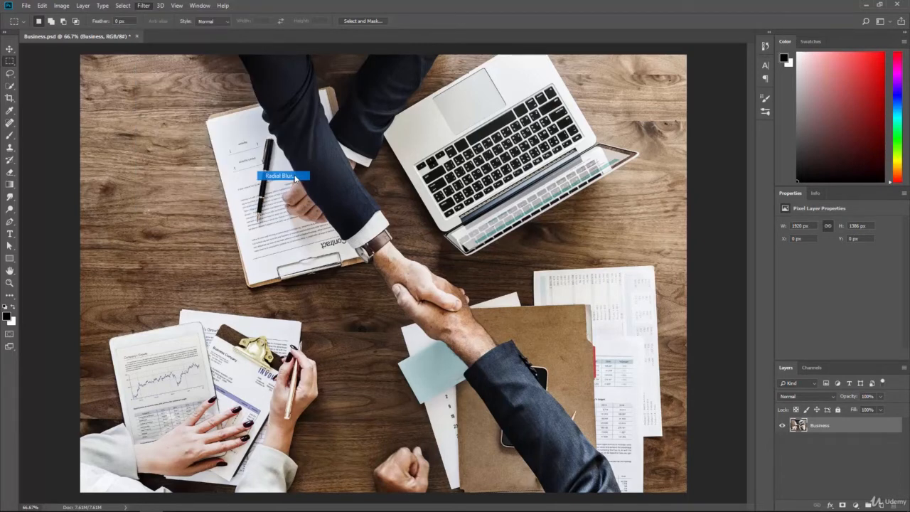
drag(404, 162, 417, 163)
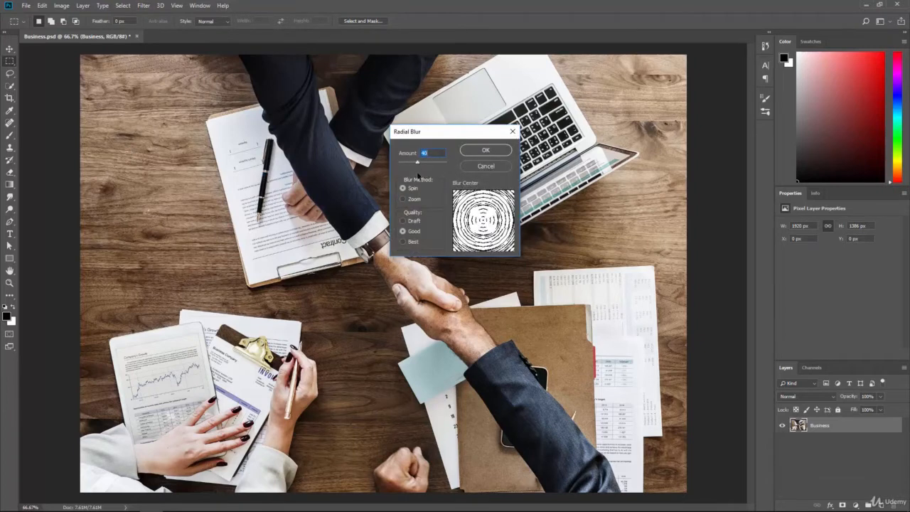
click(483, 151)
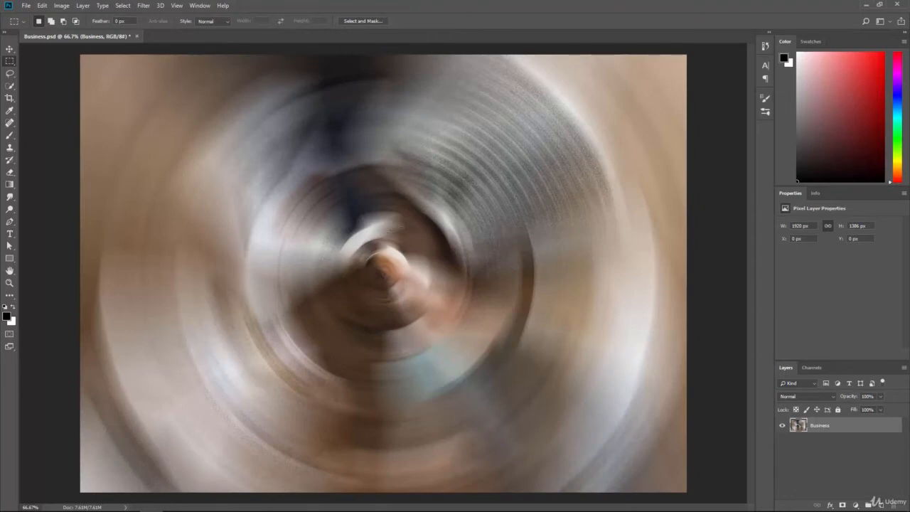
key(ctrl+z)
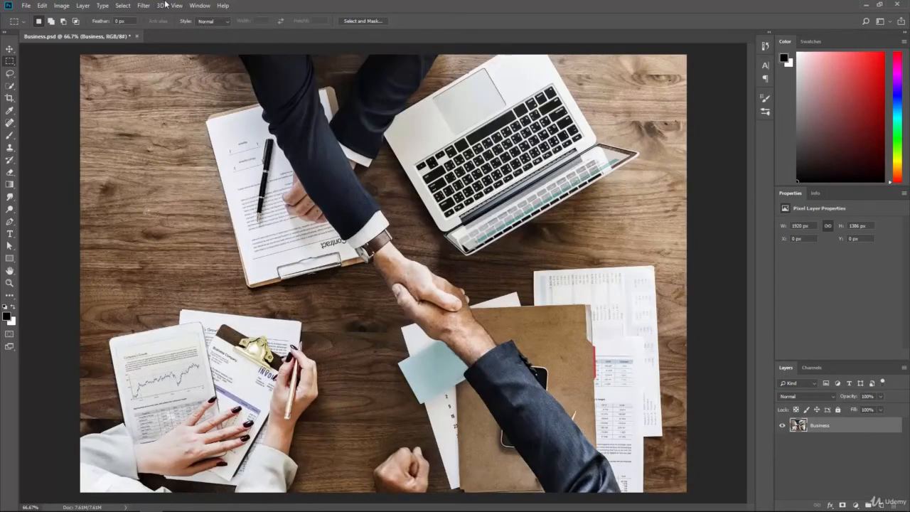
Start a Tilt-Shift blur, extend its lower transition zone slightly downward, and move its centre up to the wristwatch
click(149, 6)
mouse_move(175, 115)
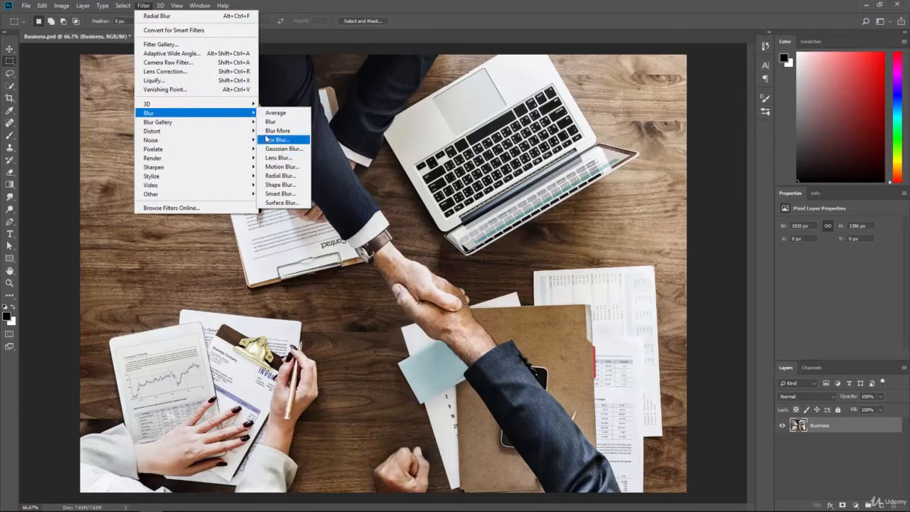
mouse_move(230, 120)
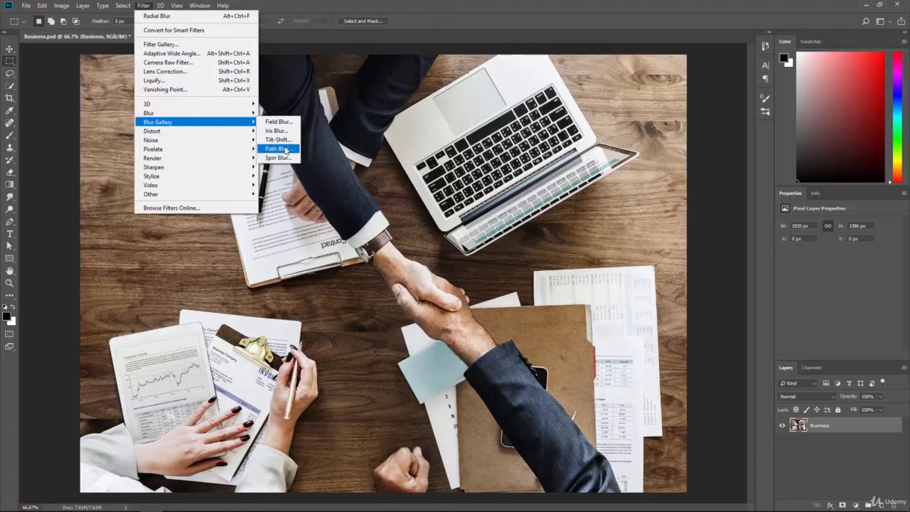
click(278, 140)
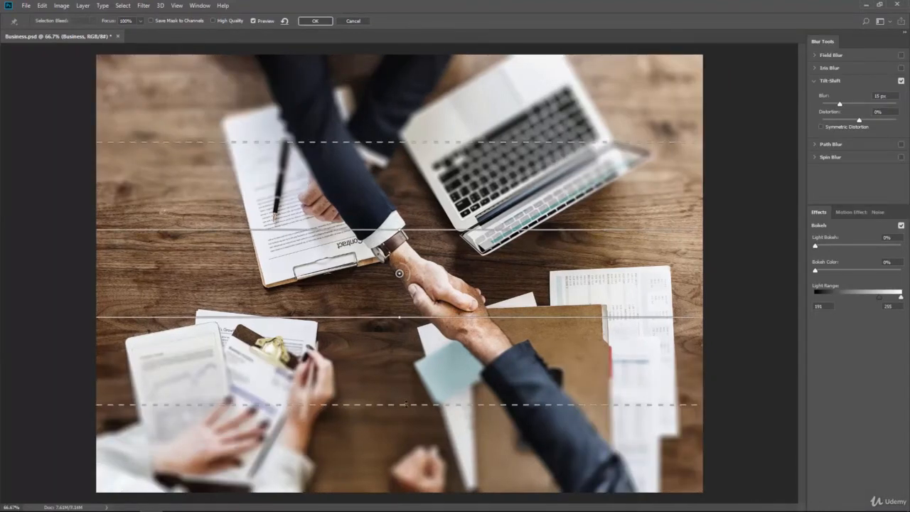
drag(406, 407, 405, 422)
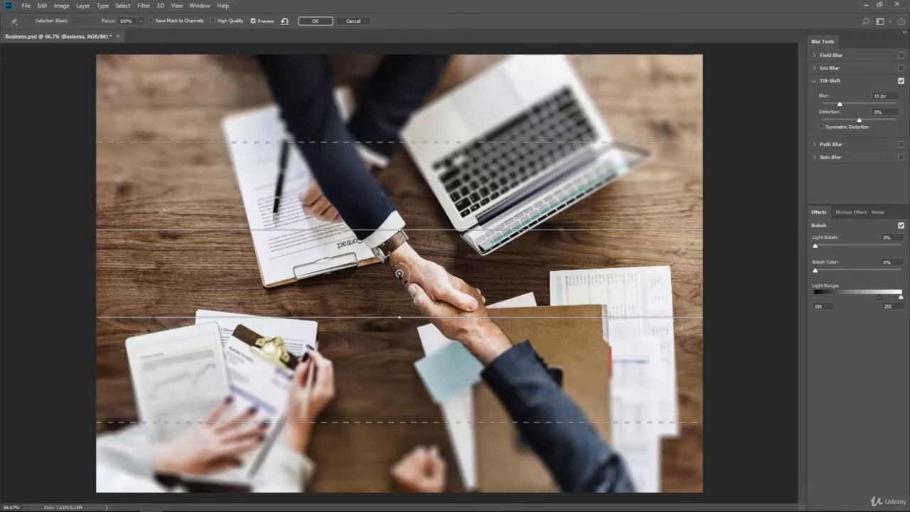
drag(403, 277, 387, 235)
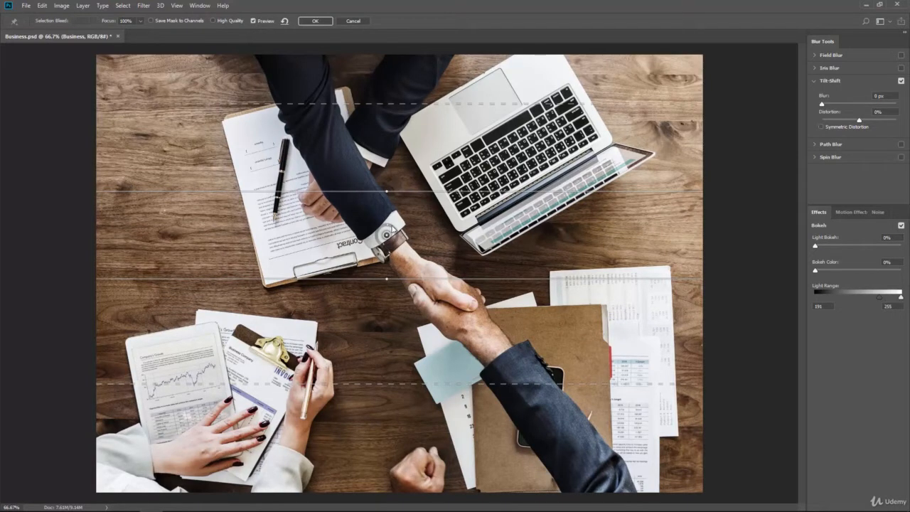
Set the Tilt-Shift blur to 8 px, and turn the Tilt-Shift effect off
mouse_move(395, 231)
mouse_down()
mouse_move(399, 260)
mouse_move(401, 233)
mouse_up()
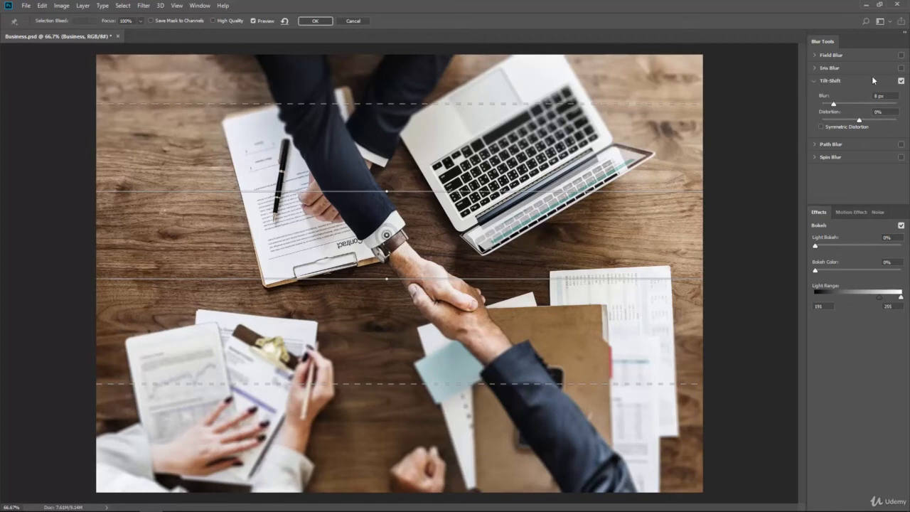
click(814, 81)
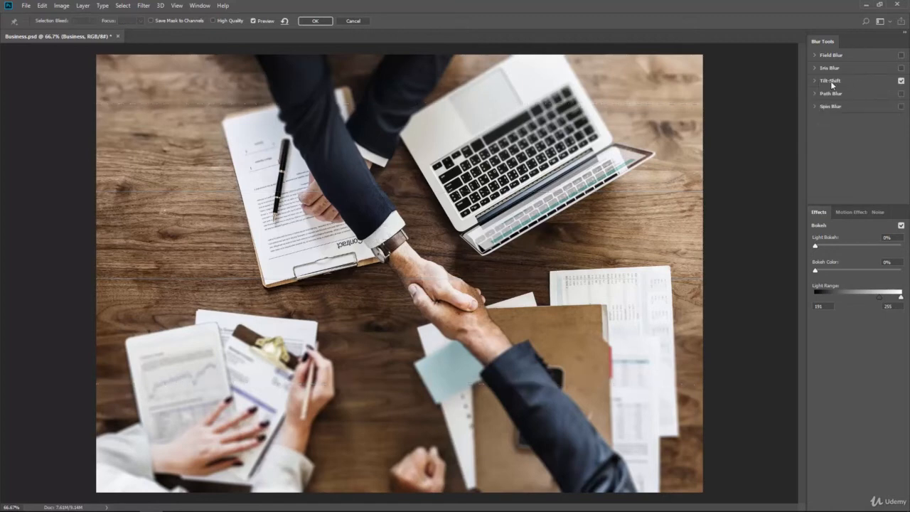
click(901, 81)
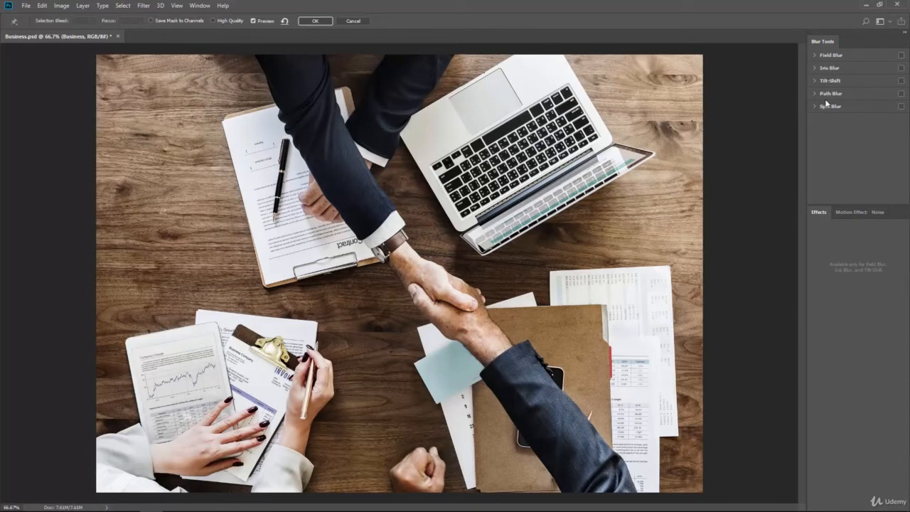
Try a Field Blur of about 13 px over the whole image, and turn it off
click(815, 55)
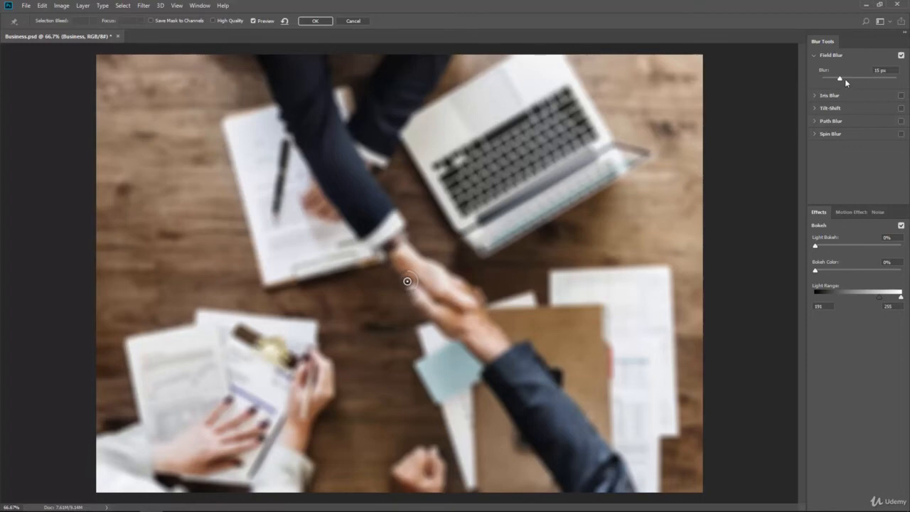
mouse_move(844, 79)
mouse_down()
mouse_move(853, 78)
mouse_move(838, 78)
mouse_up()
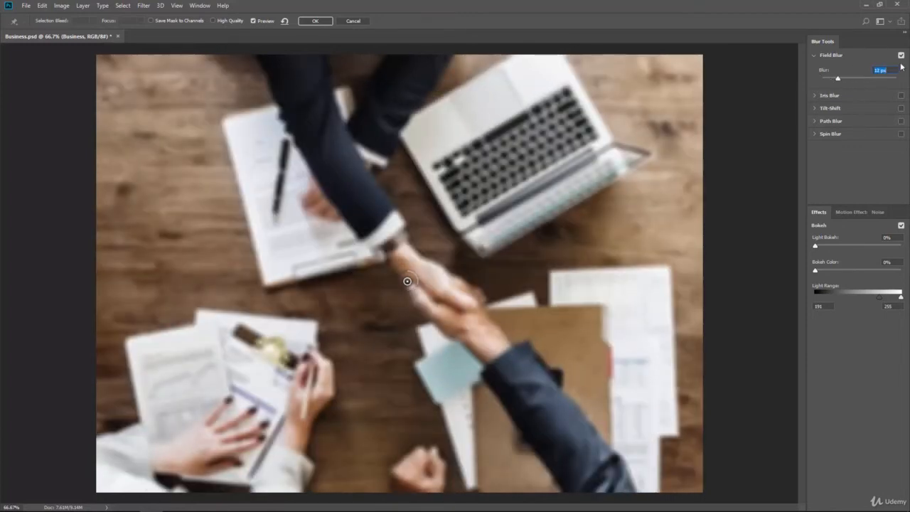
click(902, 56)
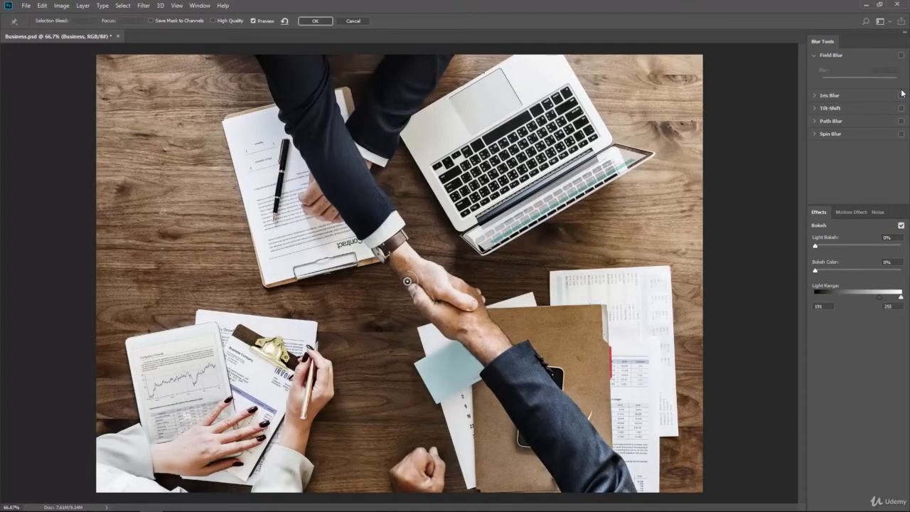
Try an Iris Blur stretched into a wide ellipse around the handshake, and turn it off, leaving the Blur Gallery without applying anything
click(816, 95)
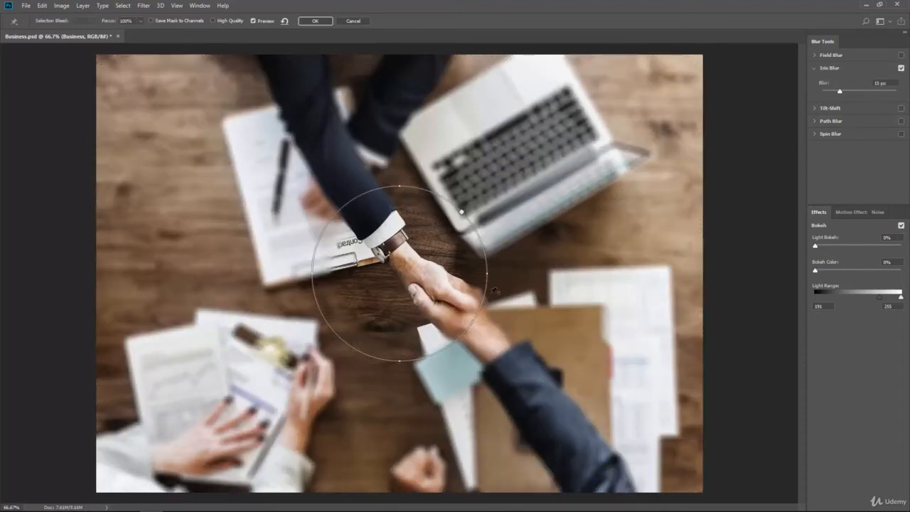
mouse_move(488, 276)
drag(488, 274, 642, 263)
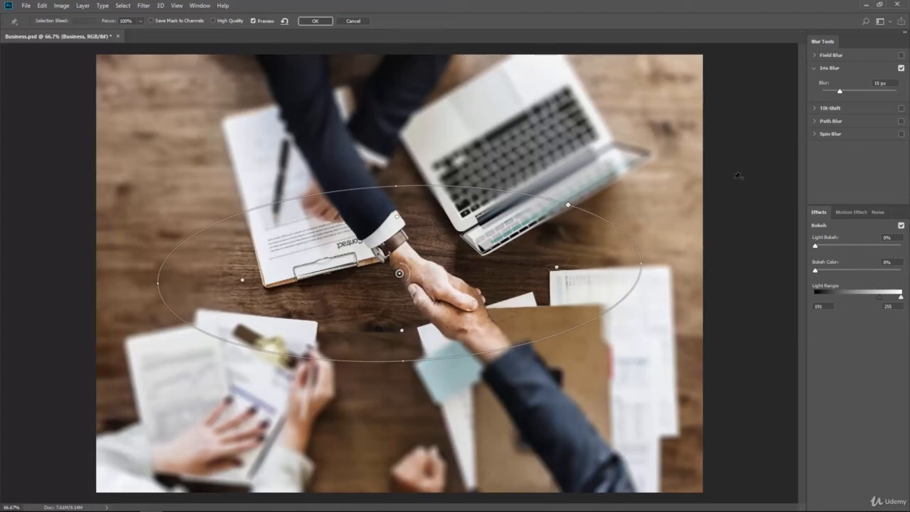
click(814, 68)
click(901, 67)
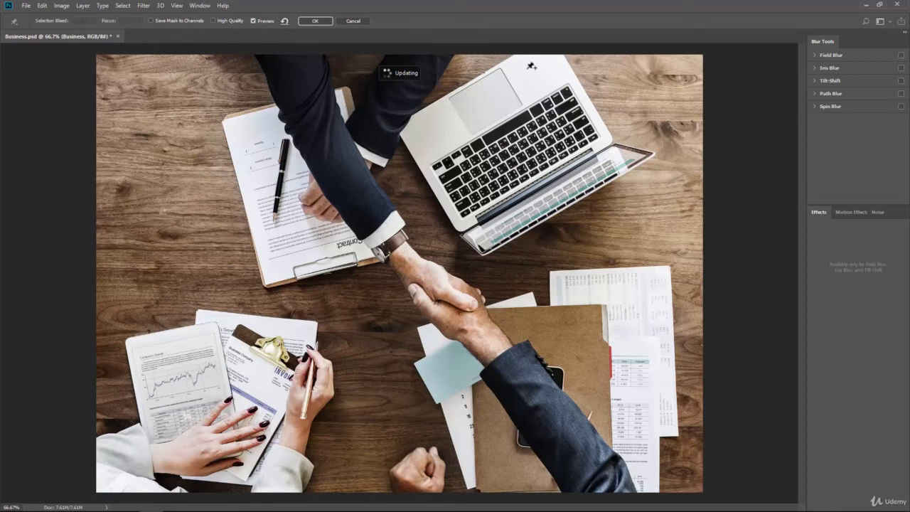
click(356, 21)
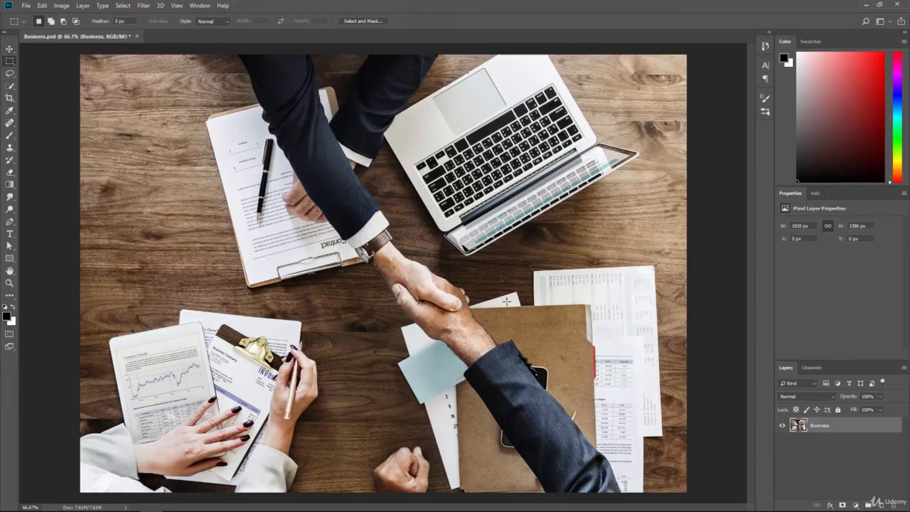
click(143, 6)
mouse_move(158, 113)
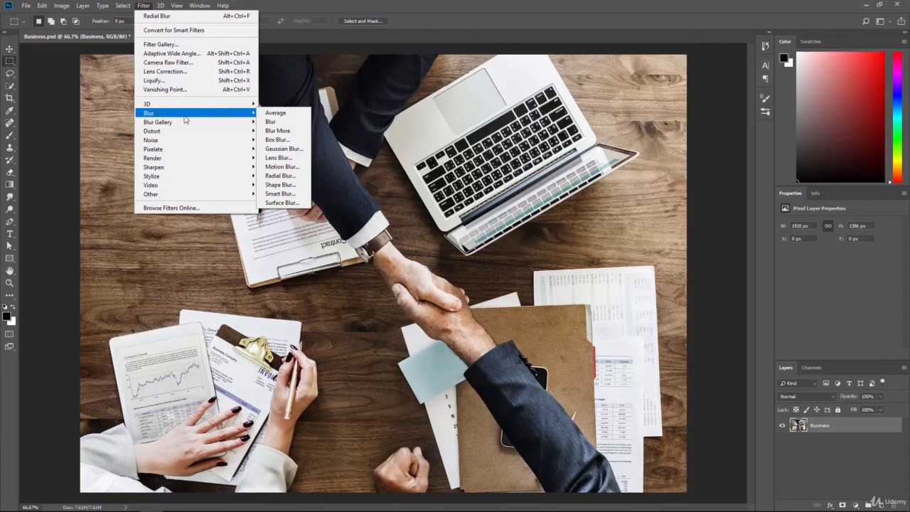
mouse_move(216, 120)
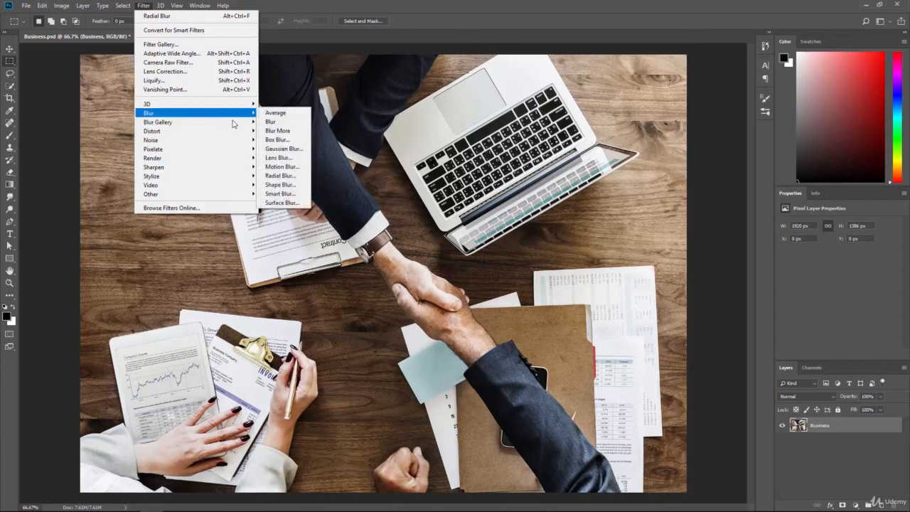